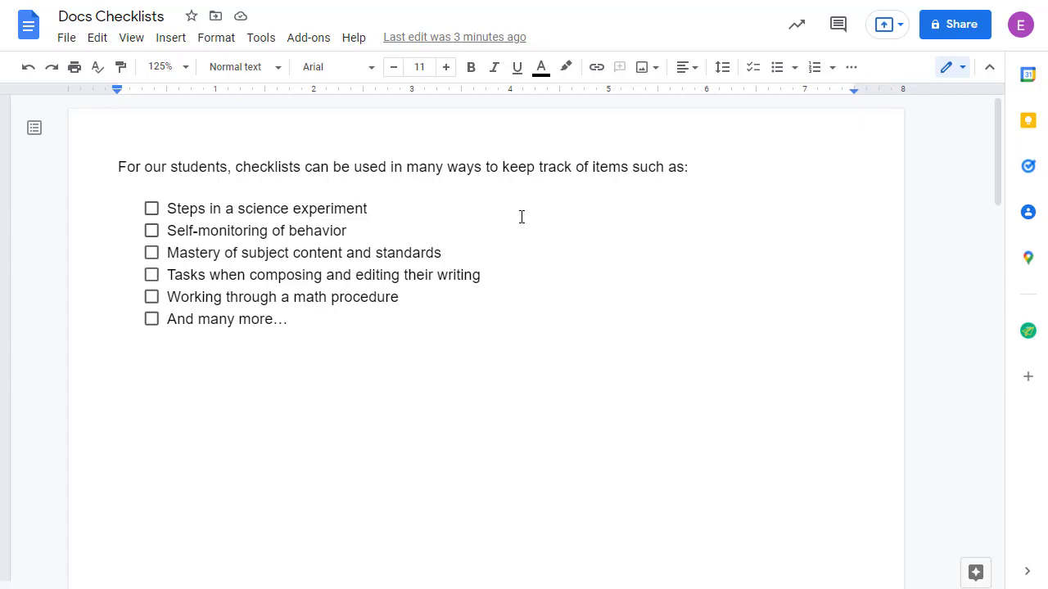
# Step: Tick all six example checklist items, from 'Steps in a science experiment' to 'And many more…'
pyautogui.click(150, 210)
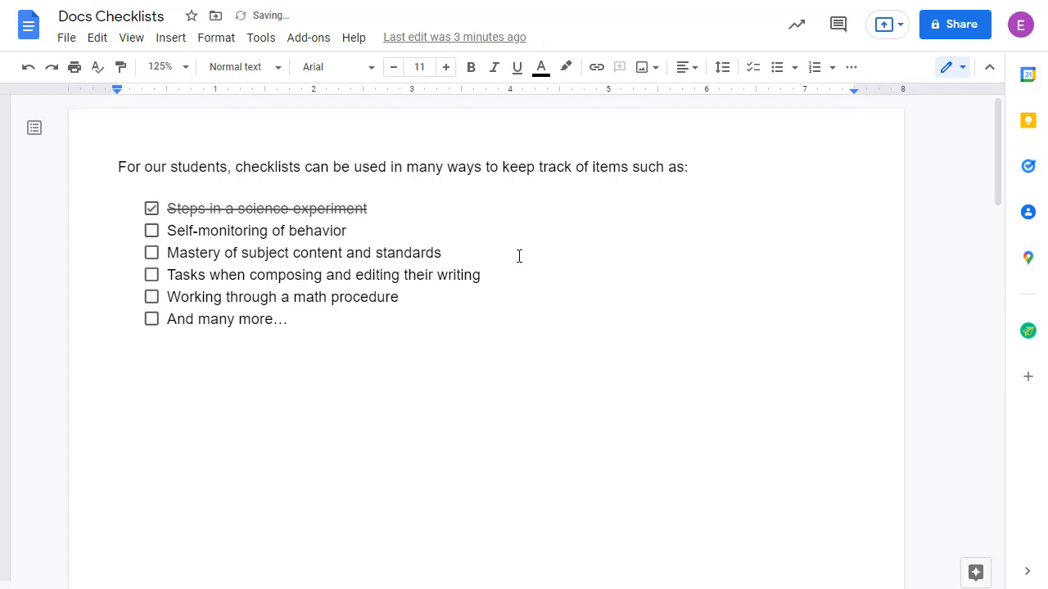
pyautogui.click(152, 231)
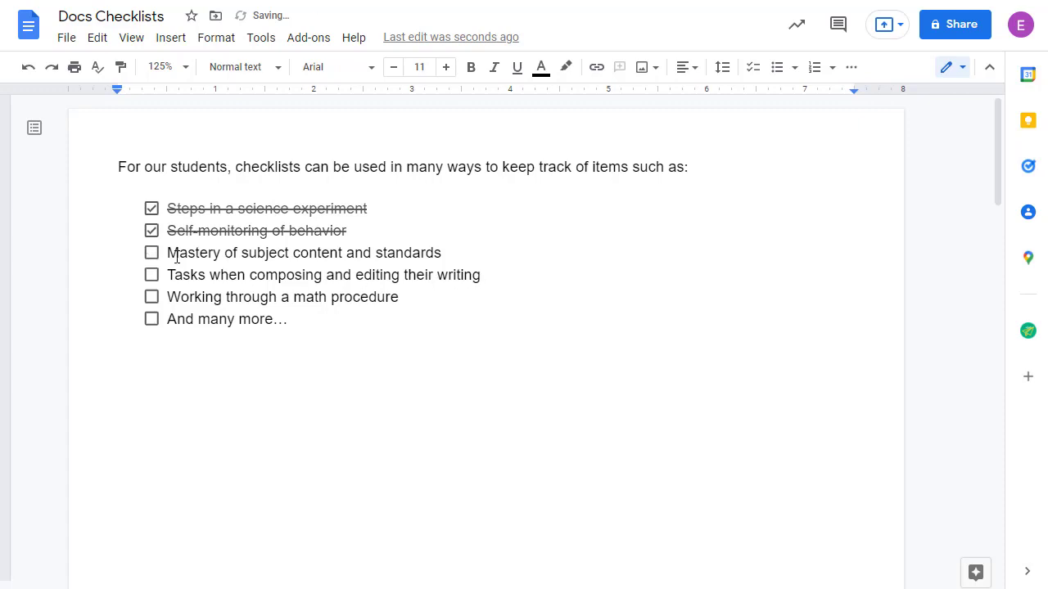
pyautogui.click(152, 254)
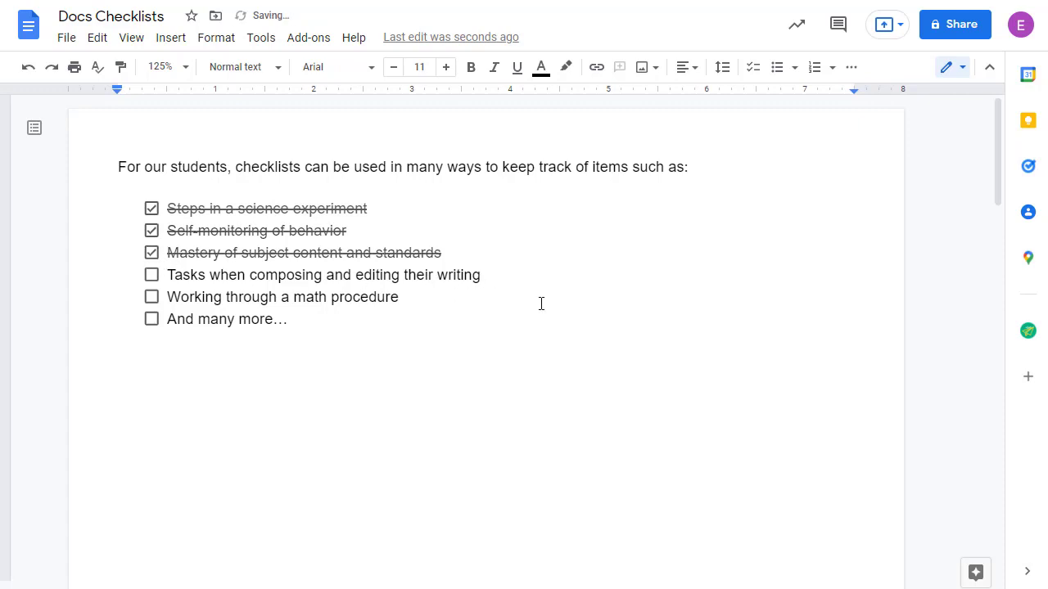
pyautogui.click(151, 275)
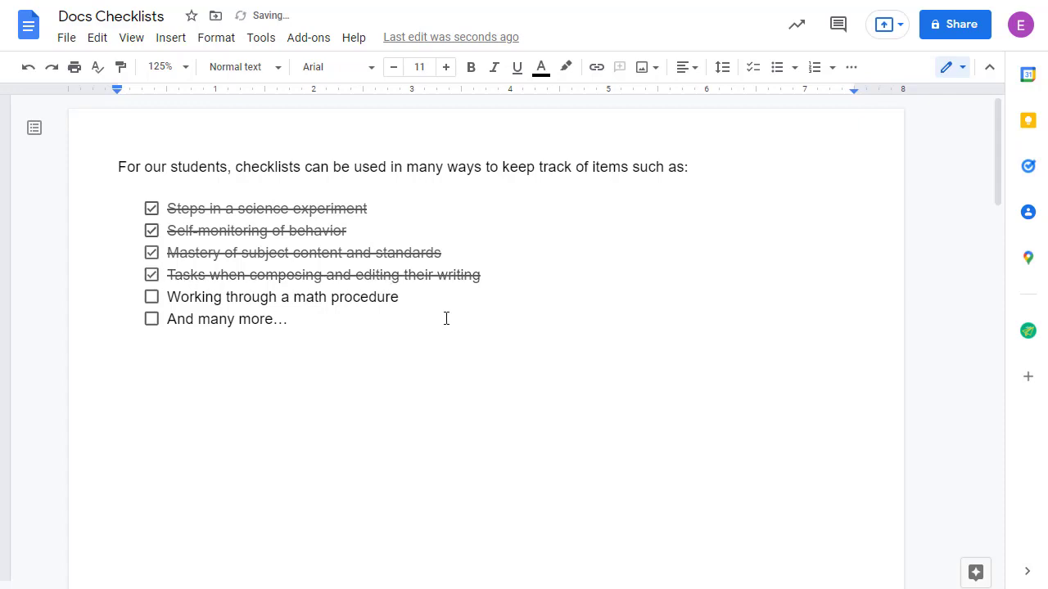
pyautogui.click(152, 298)
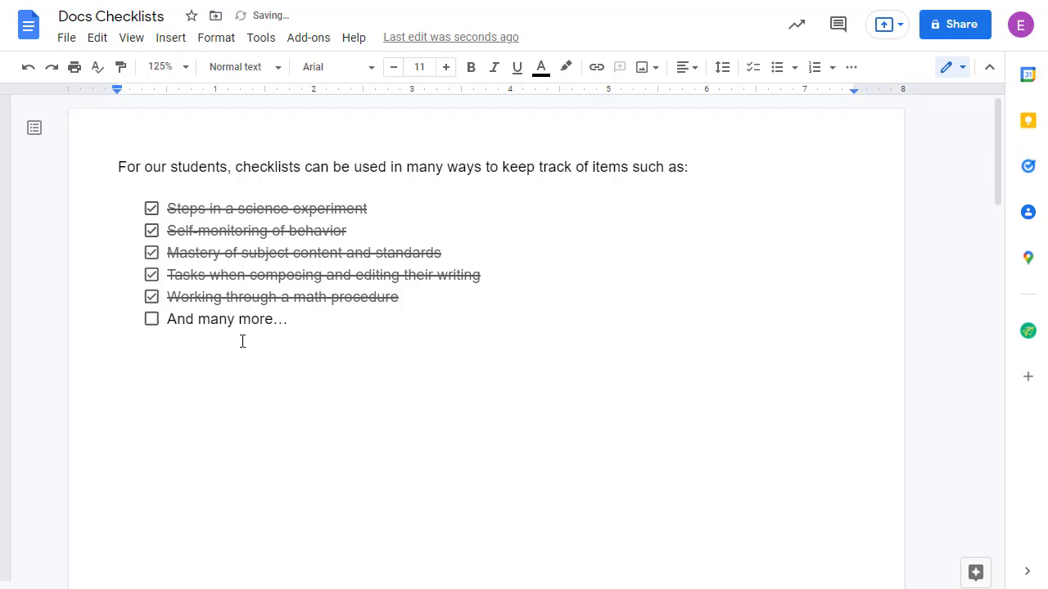
pyautogui.click(151, 321)
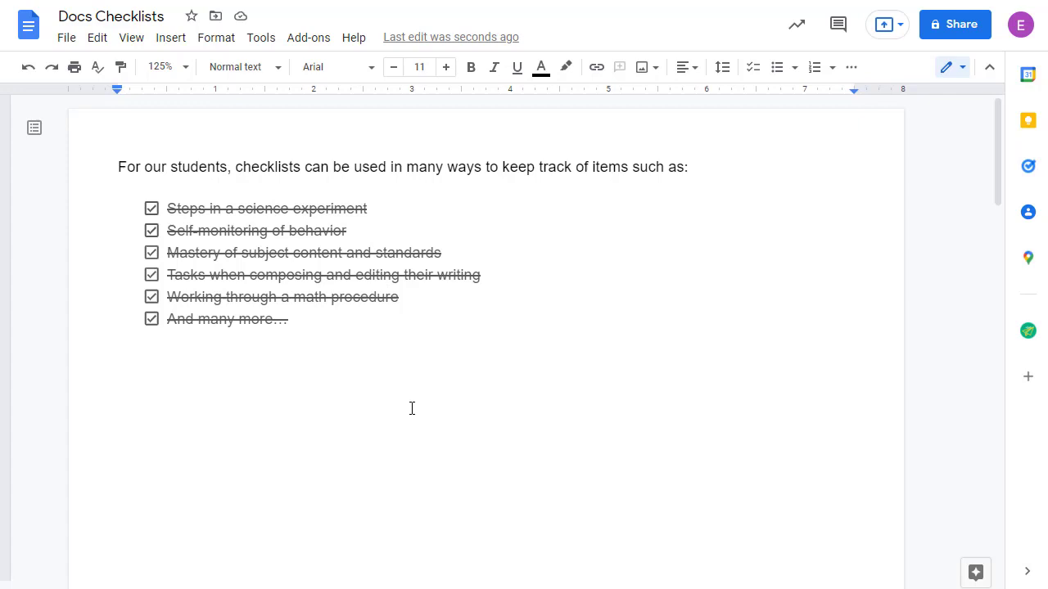
# Step: Undo the last tick, re-tick 'And many more…', and scroll down to page 2
pyautogui.hotkey('ctrl', 'z')
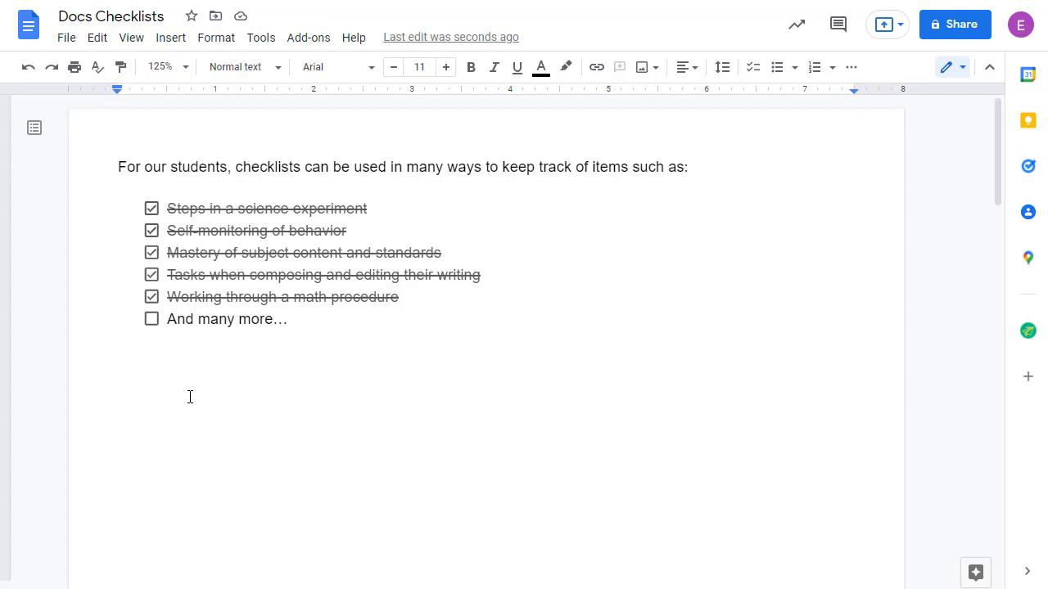
pyautogui.click(152, 321)
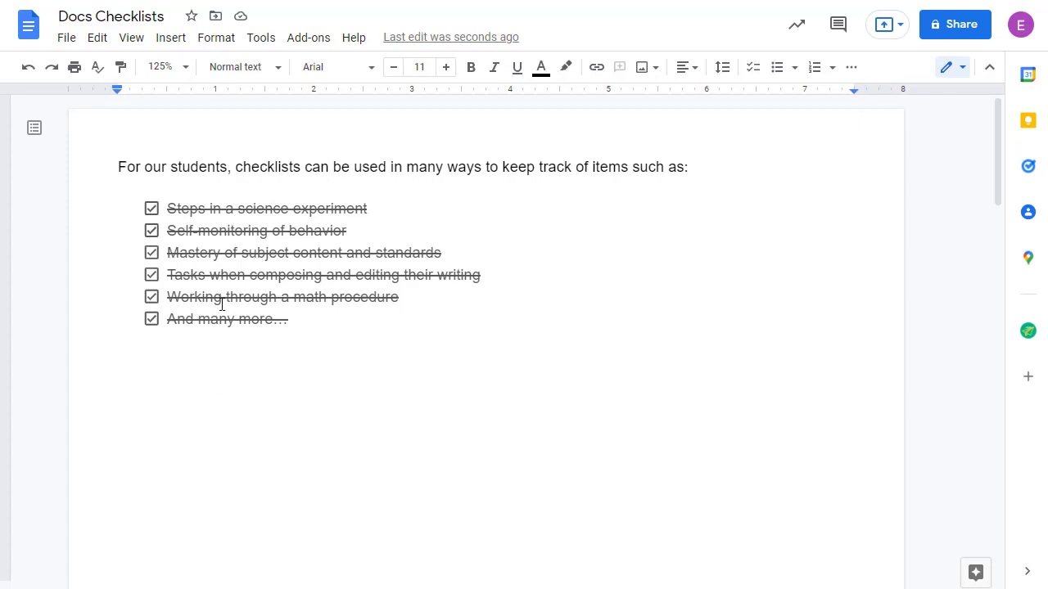
pyautogui.scroll(-10, 450, 271)
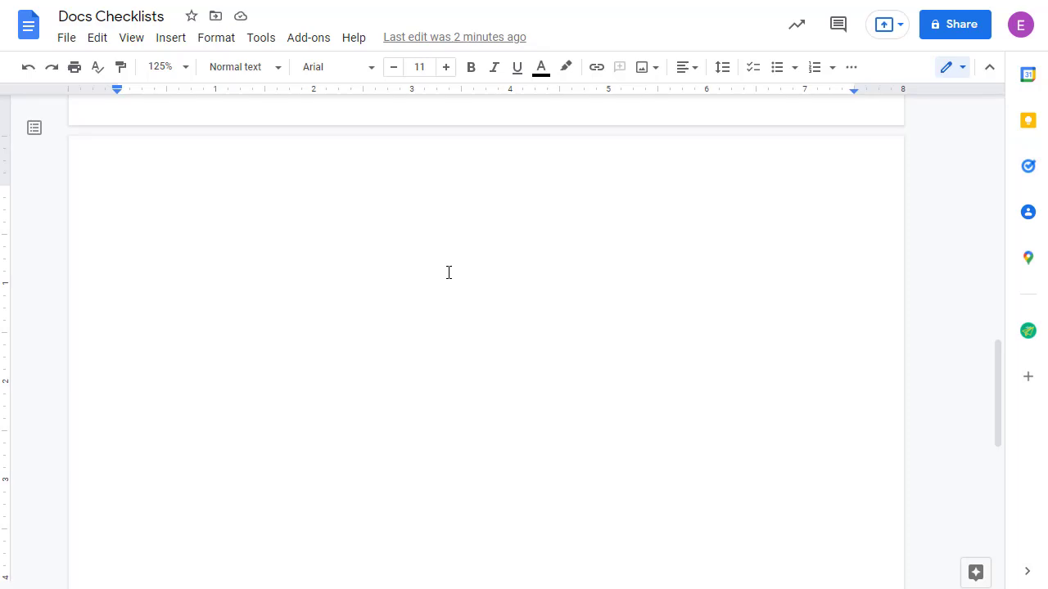
# Step: Type 'My list:', paste the seven Hokey Pokey lines below, and format them as a checklist
pyautogui.write('My list:')
pyautogui.press('Return')
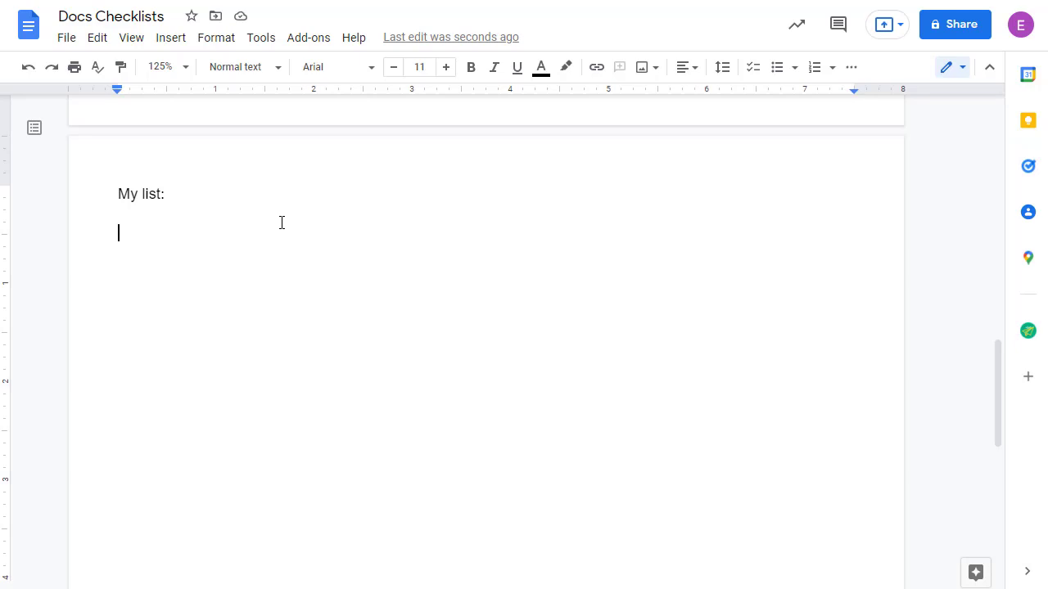
pyautogui.write("Put your right hand in. Put your right hand out. Put your right hand in. And shake it all about. Do the hokey pokey. And turn yourself around. That's what it's all about!")
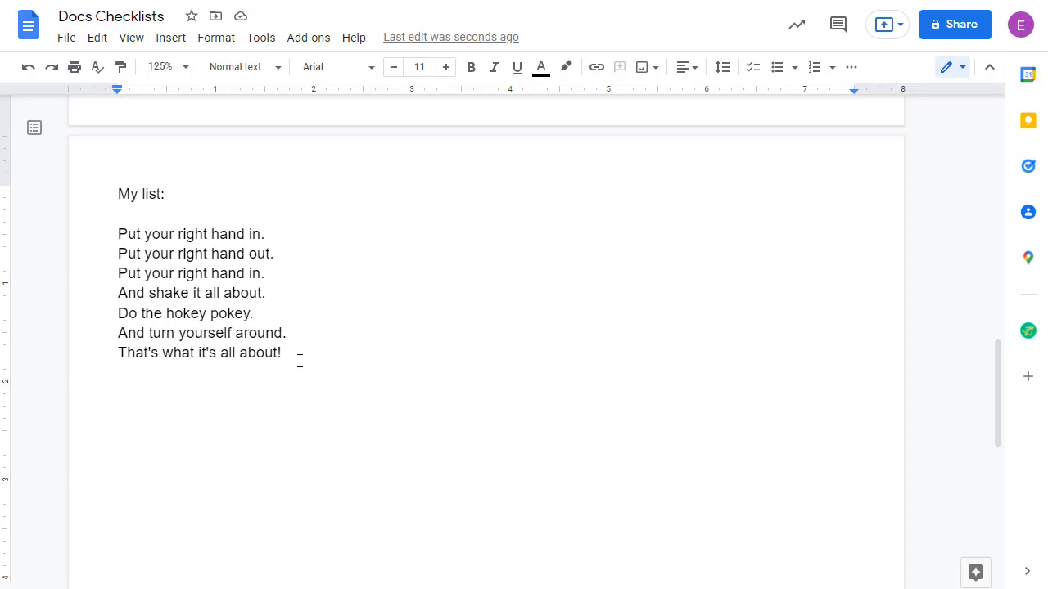
pyautogui.moveTo(299, 361); pyautogui.dragTo(119, 233)
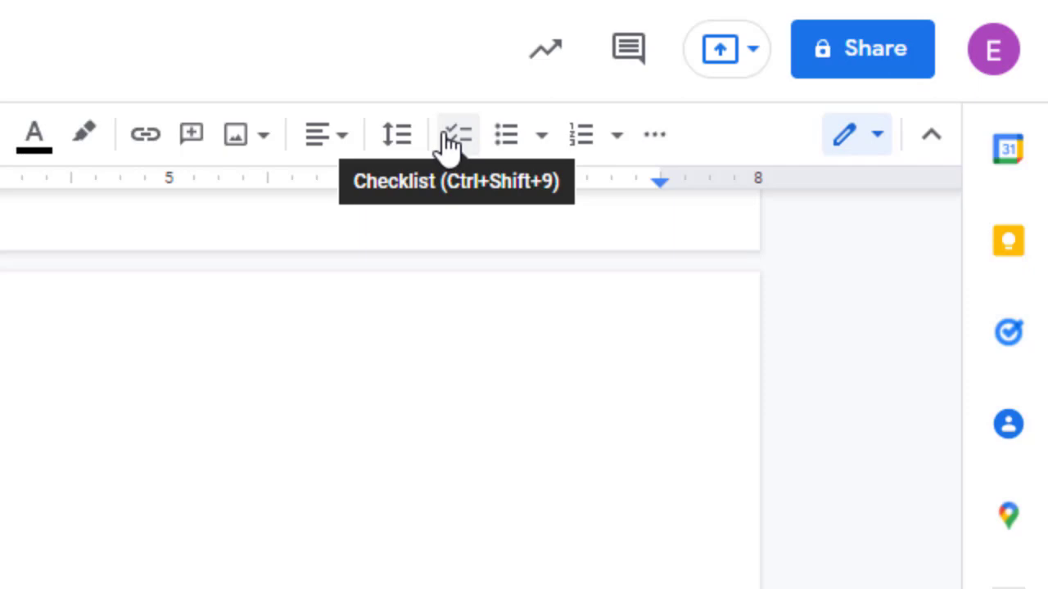
pyautogui.click(450, 144)
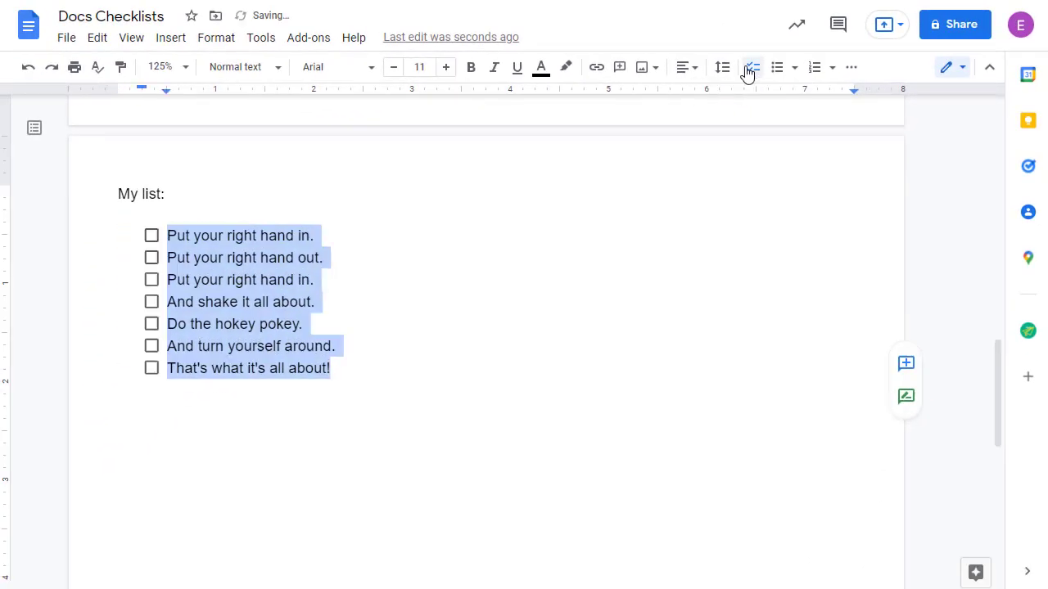
pyautogui.press('Down')
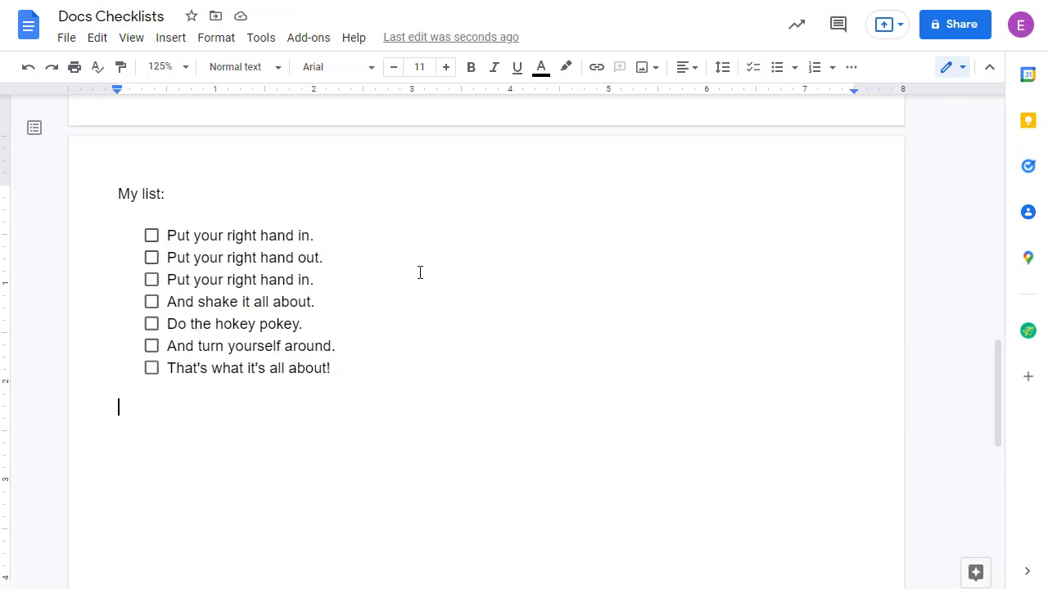
# Step: Tick 'Put your right hand in.' (toggling it off and on), then tick the next two lines
pyautogui.click(151, 236)
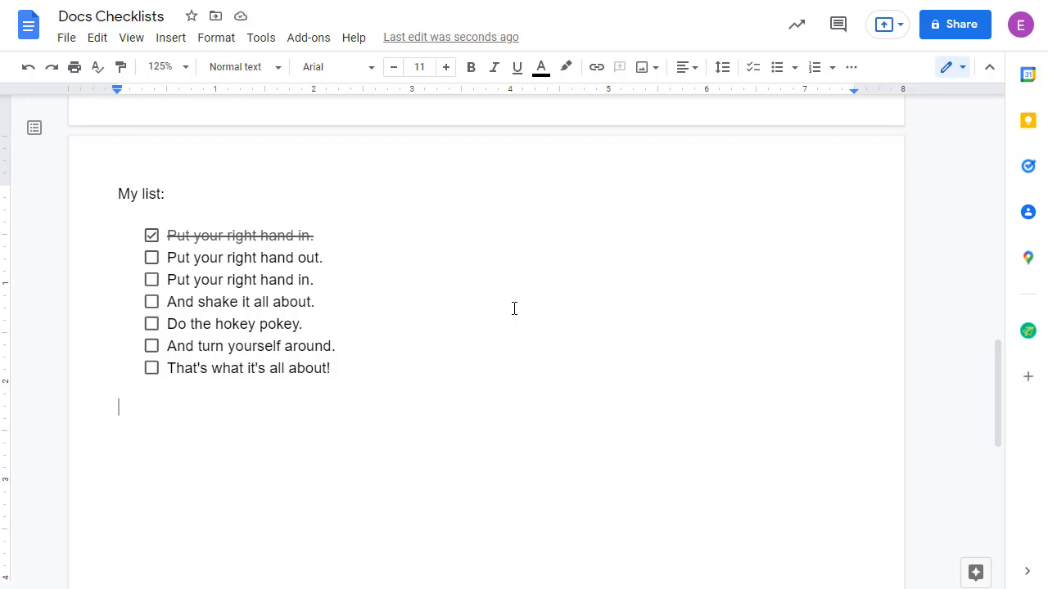
pyautogui.click(151, 236)
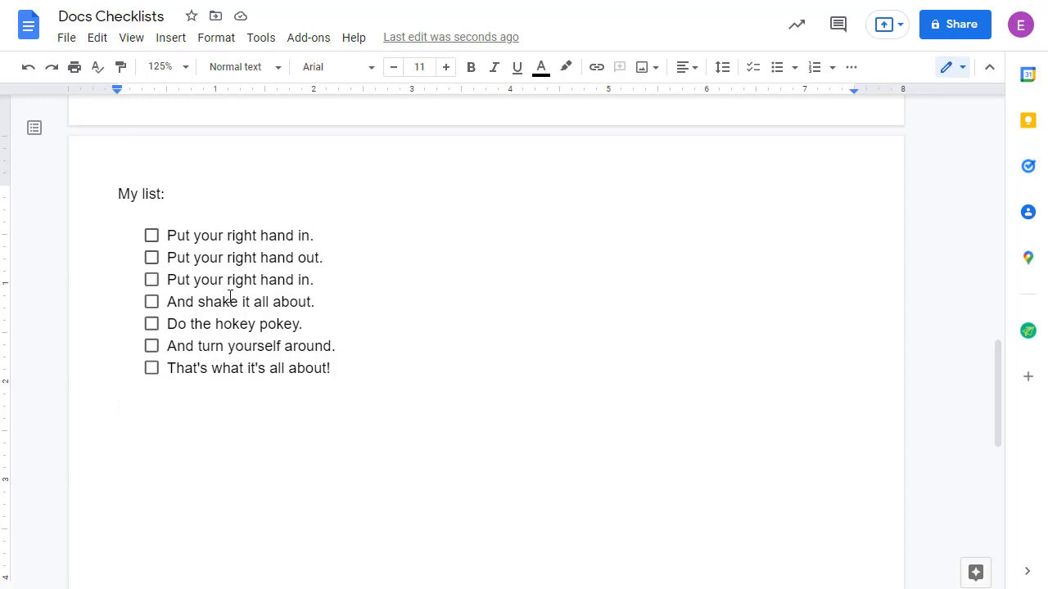
pyautogui.click(151, 237)
pyautogui.click(152, 258)
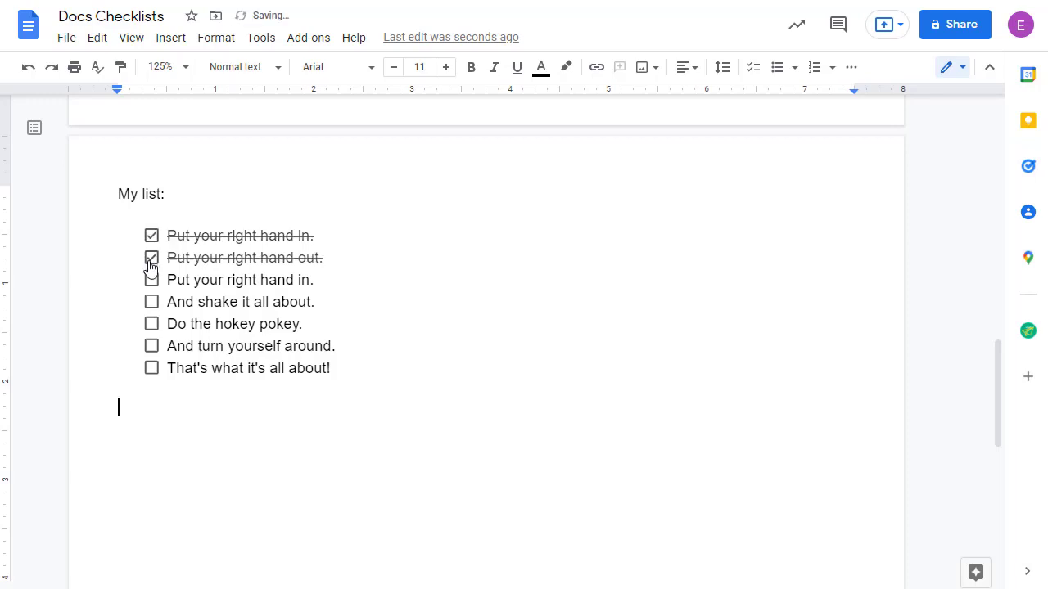
pyautogui.click(151, 280)
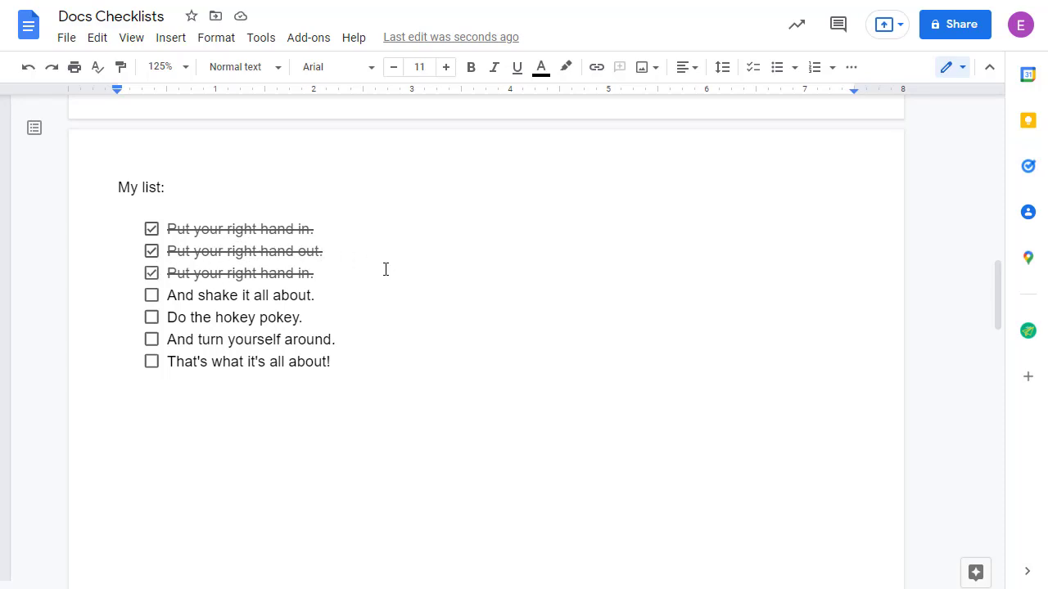
# Step: Show the Strikethrough option under Format > Text, then close the menu without applying anything
pyautogui.click(205, 41)
pyautogui.moveTo(236, 71)
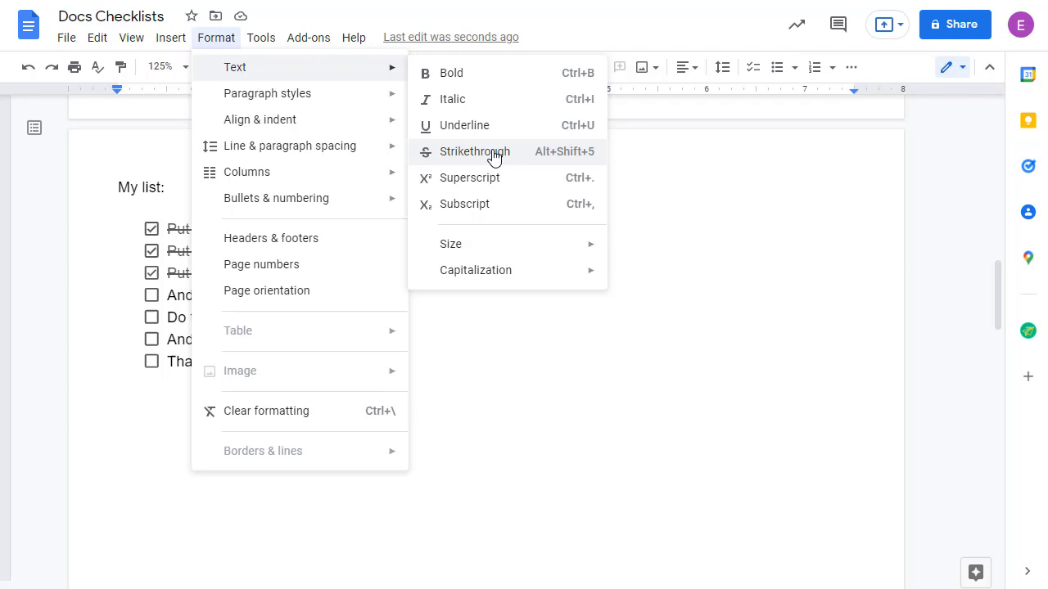
pyautogui.click(565, 400)
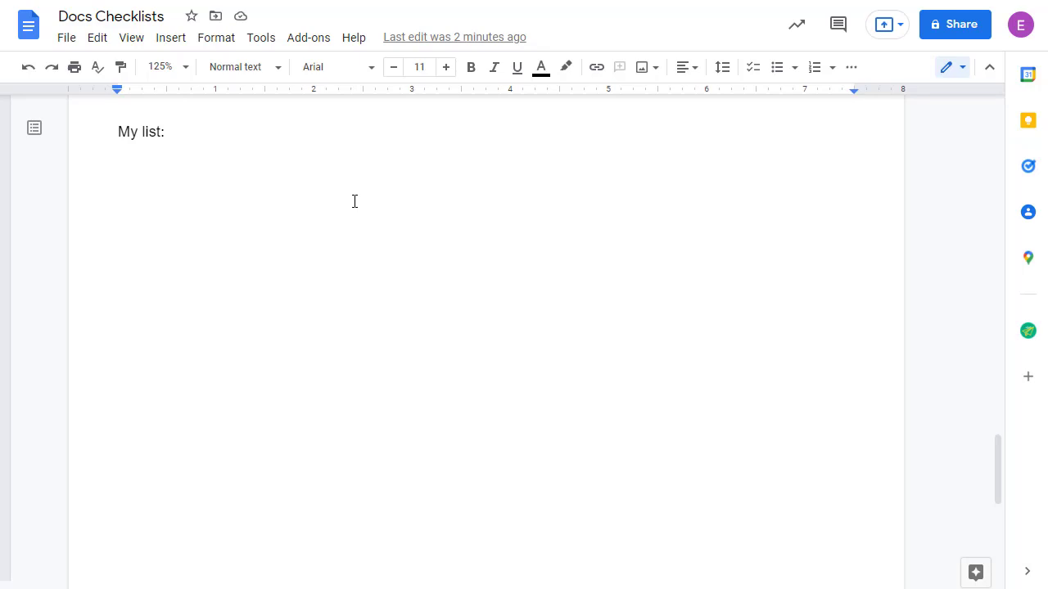
# Step: Insert a 2 x 4 table directly below the 'My list:' heading
pyautogui.scroll(1, 355, 202)
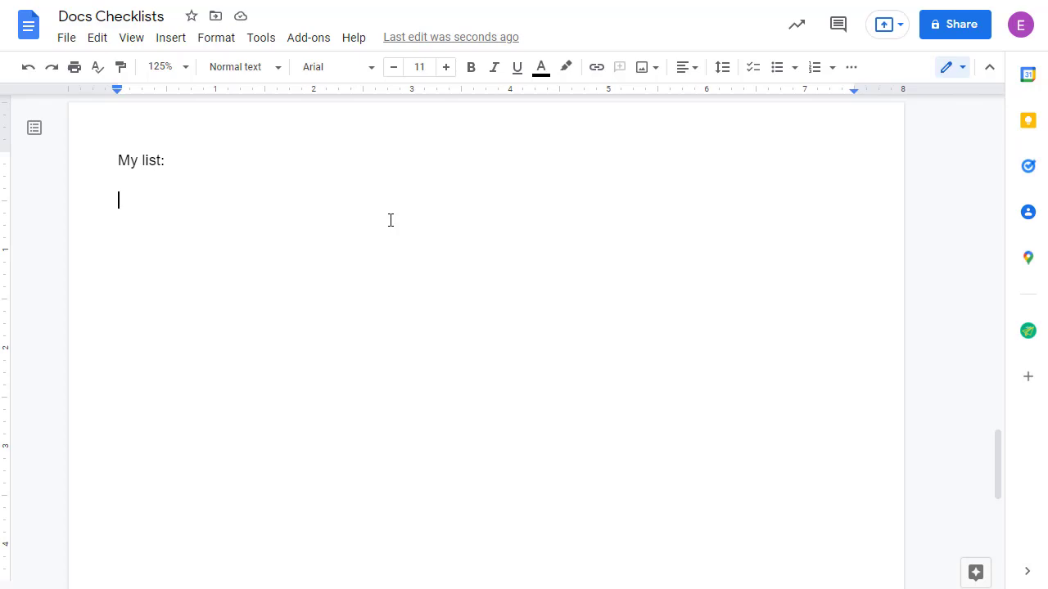
pyautogui.click(163, 41)
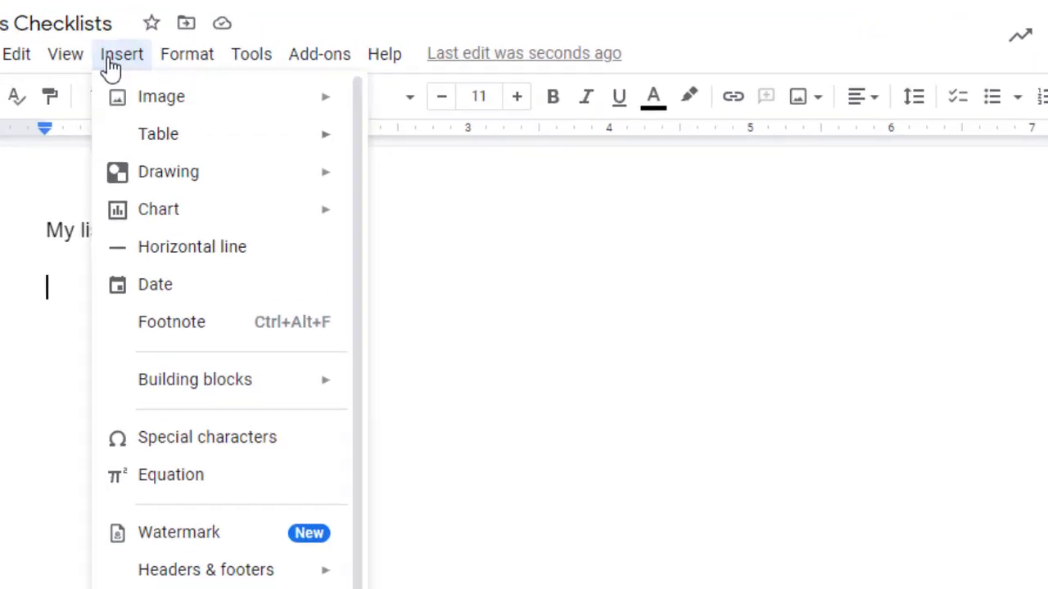
pyautogui.moveTo(174, 137)
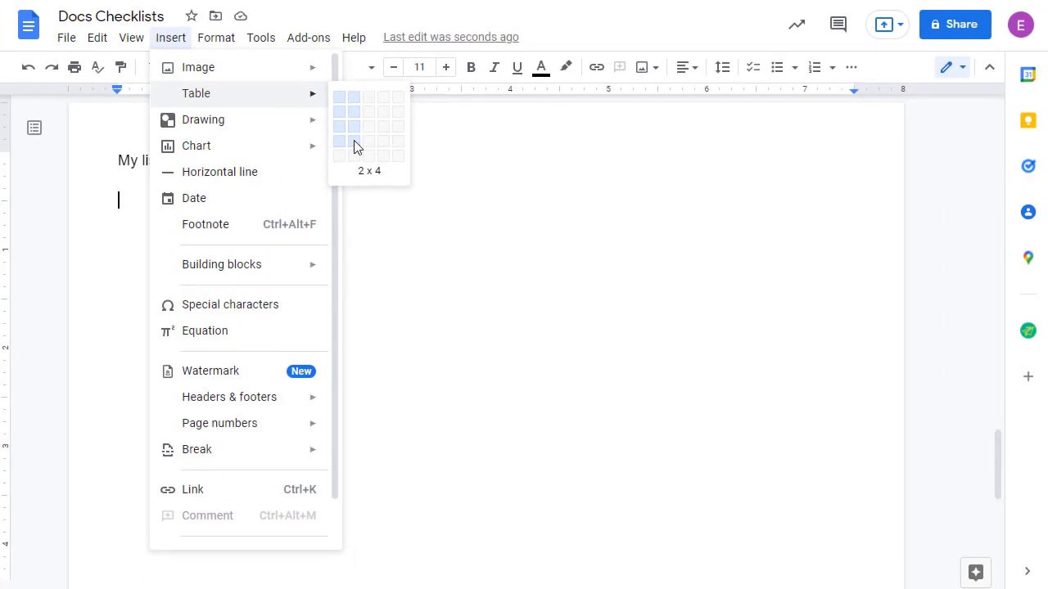
pyautogui.click(354, 142)
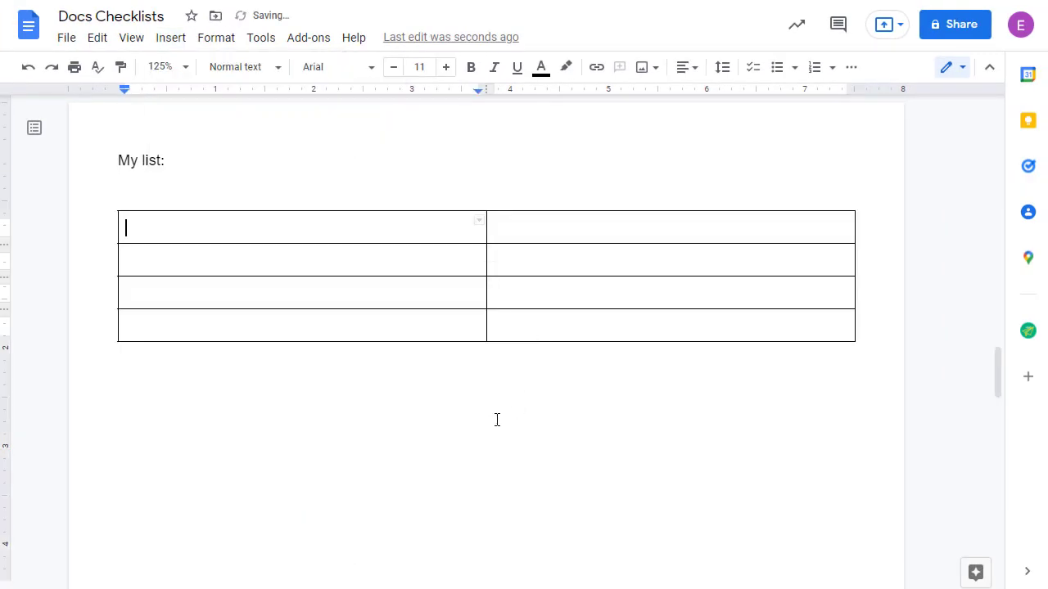
# Step: Paste the blog, newsletter, social media and YouTube sentences into the four right-column cells
pyautogui.press('Tab')
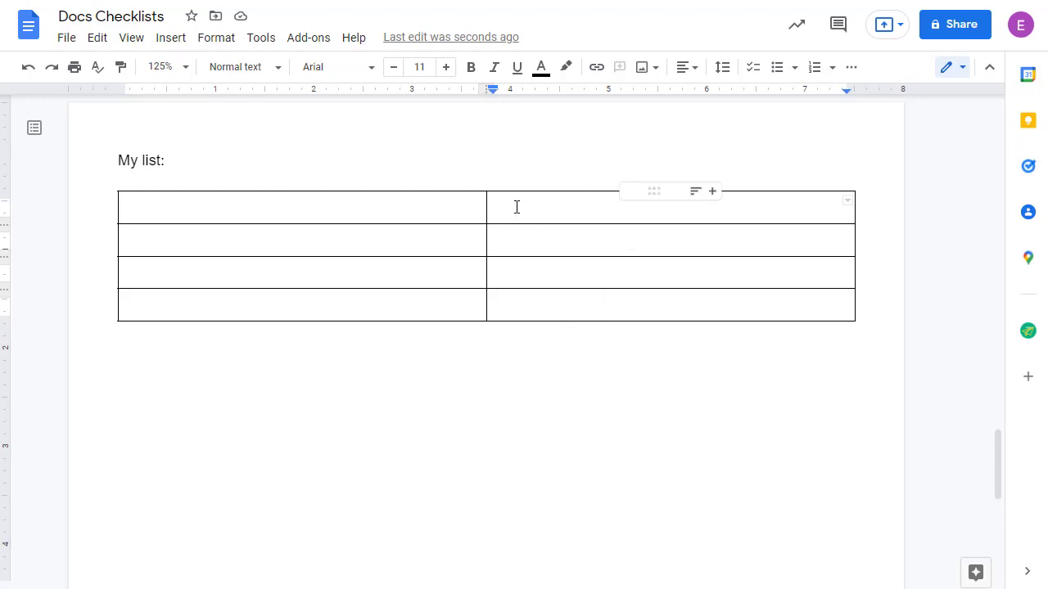
pyautogui.write('Check out Eric\'s "Control Alt Achieve" blog at www.controlaltachieve.com where he shares all of his EdTech resources.')
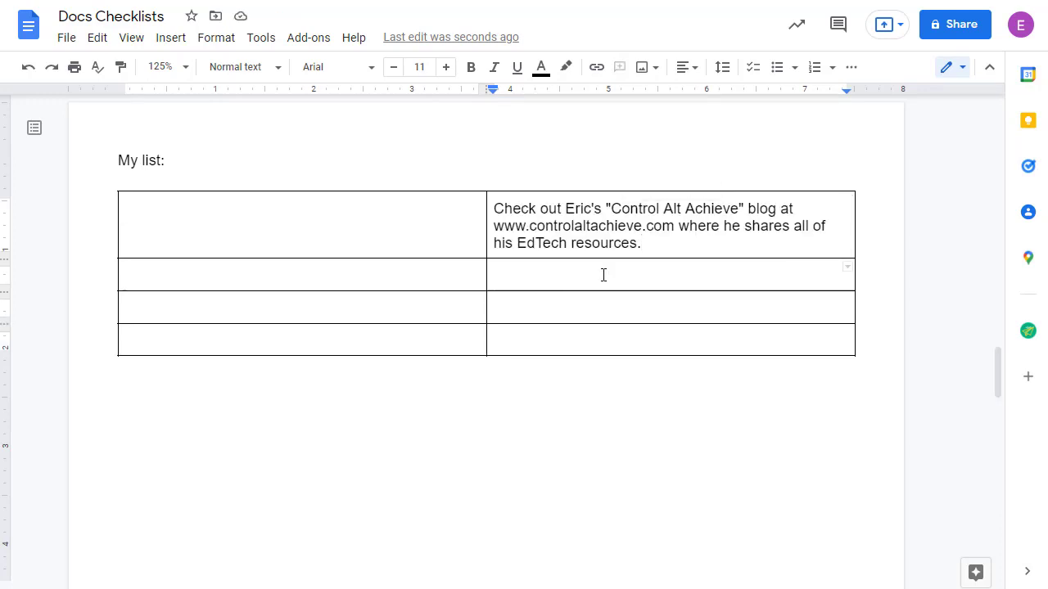
pyautogui.click(604, 273)
pyautogui.write('Sign up for Eric\'s email newsletter on the "Control Alt Achieve" site to get monthly updates on all his new posts and resources.')
pyautogui.click(664, 341)
pyautogui.write('Follow Eric on social media on Twitter, Facebook, and Instagram to see the resources he shares.')
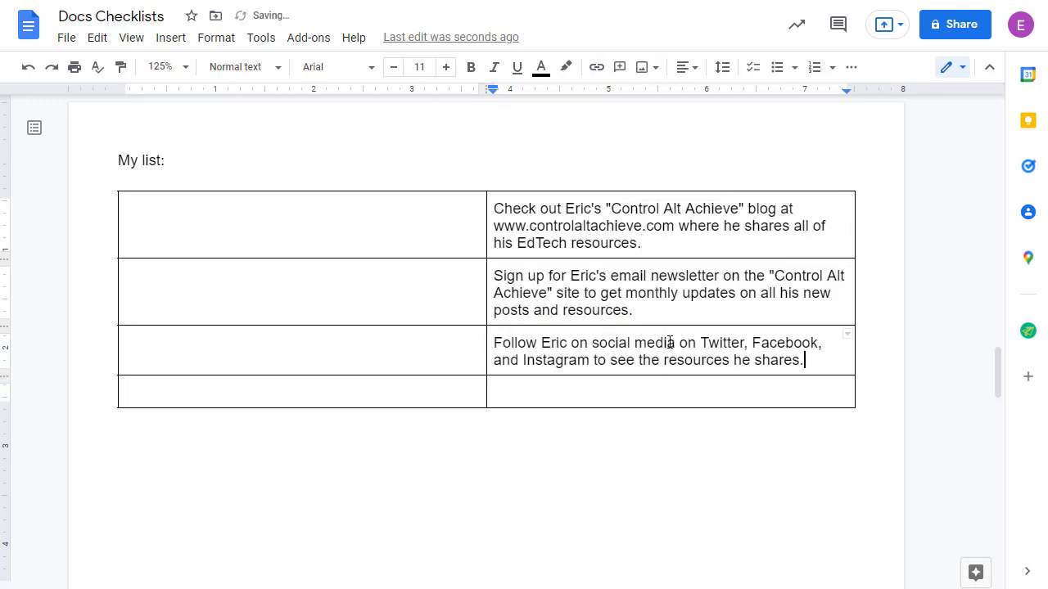
pyautogui.click(707, 391)
pyautogui.write("Subscribe to Eric's YouTube channel and get notifications so you don't miss new videos as he puts them out.")
# Step: Open the table options on row four's left cell, then dismiss them without deleting anything
pyautogui.click(291, 366)
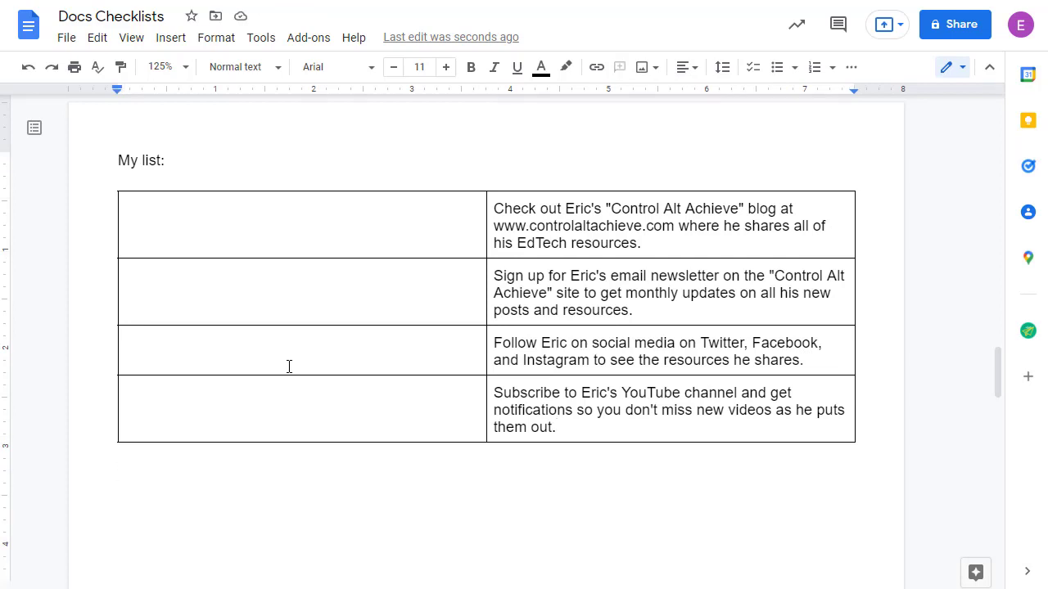
pyautogui.click(249, 398)
pyautogui.rightClick(249, 398)
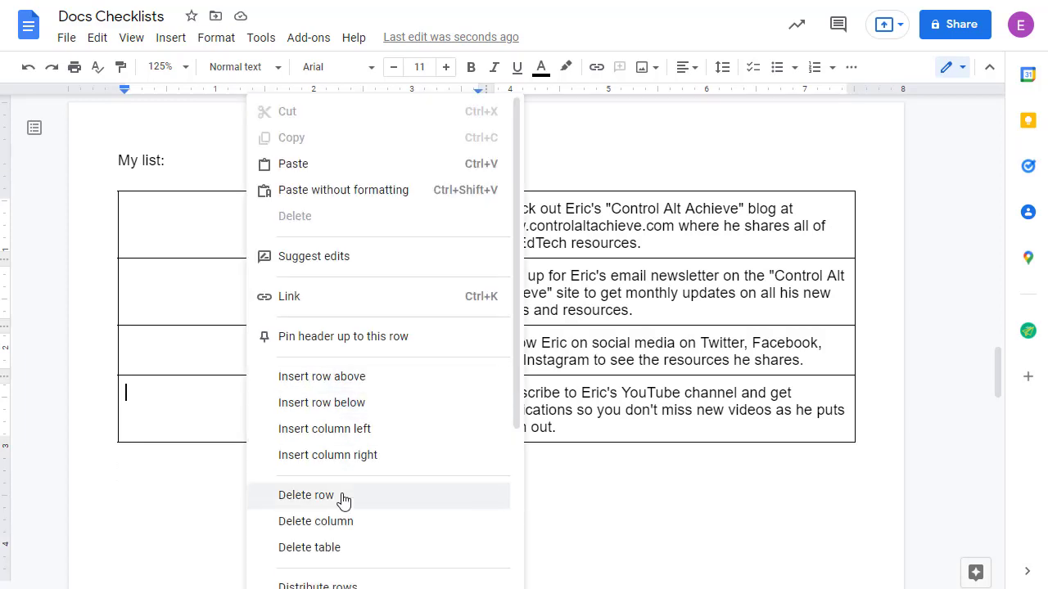
pyautogui.click(204, 483)
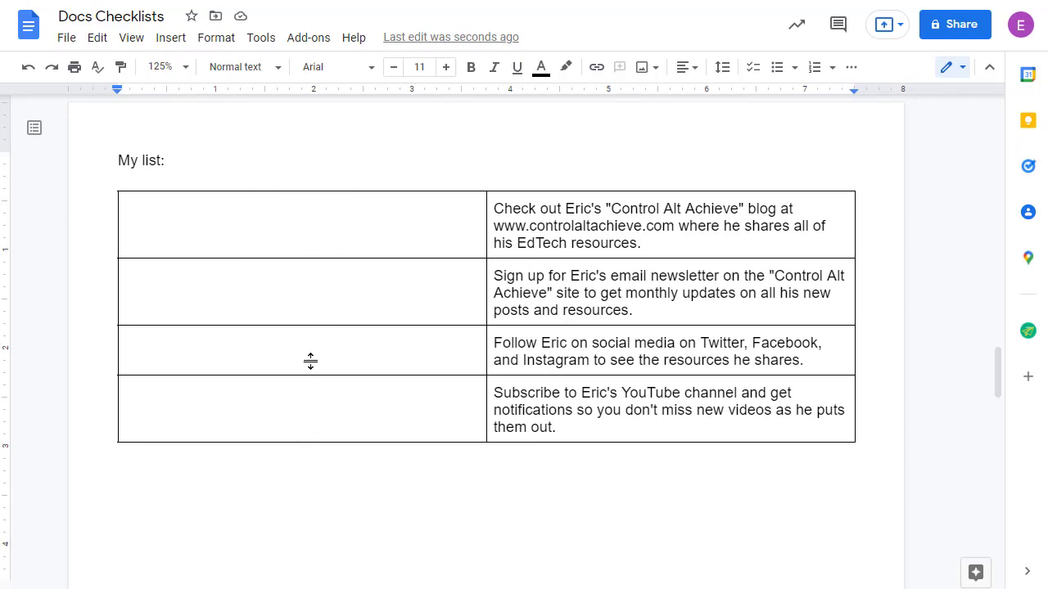
# Step: Turn the four empty left-column cells into checklist checkboxes
pyautogui.moveTo(228, 220); pyautogui.dragTo(264, 403)
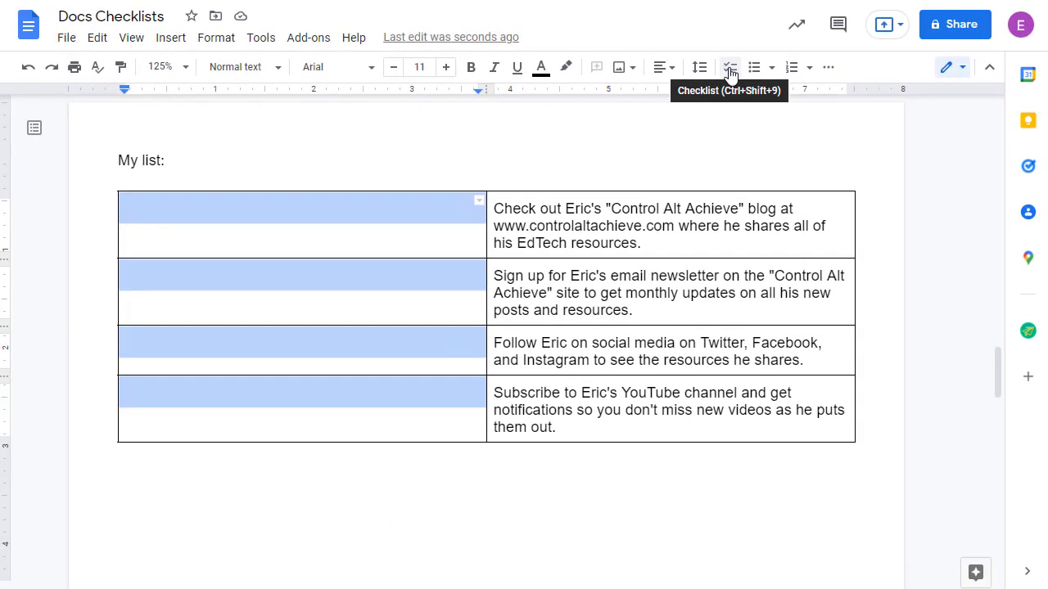
pyautogui.click(414, 138)
pyautogui.click(731, 72)
pyautogui.click(235, 170)
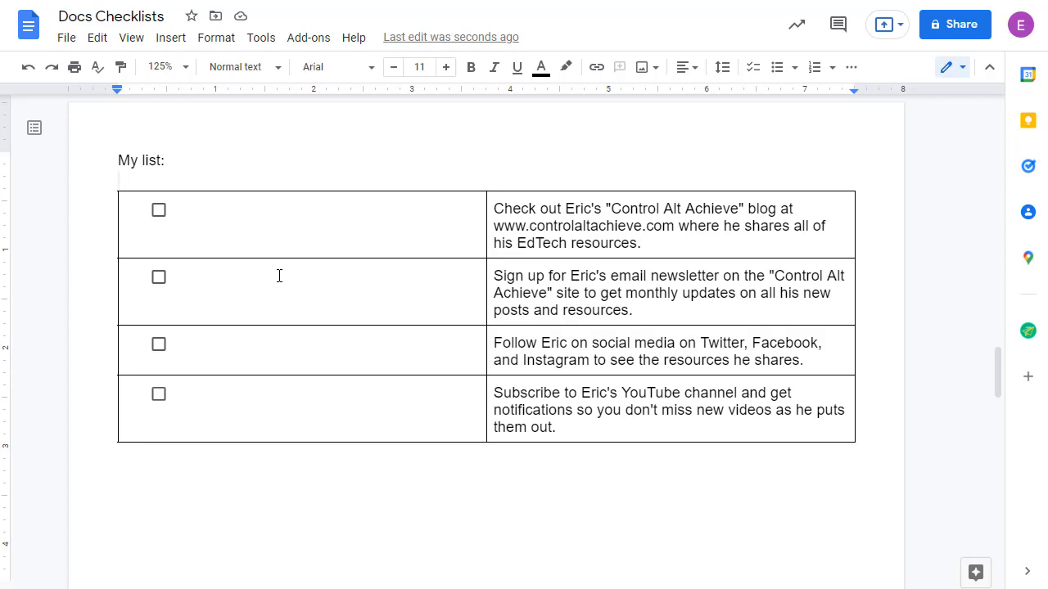
# Step: Tick all four table checkboxes from top to bottom to test them
pyautogui.click(159, 211)
pyautogui.click(158, 279)
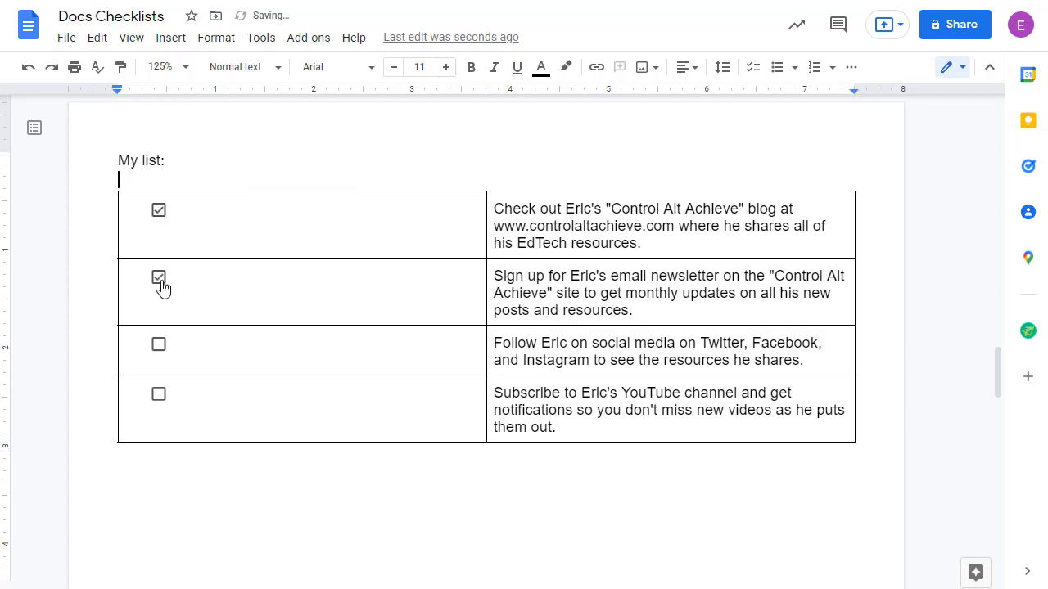
pyautogui.click(159, 345)
pyautogui.click(159, 397)
# Step: Untick all four checkboxes and drag the middle border left to narrow the checkbox column
pyautogui.hotkey('ctrl', 'z')
pyautogui.moveTo(483, 231); pyautogui.dragTo(181, 241)
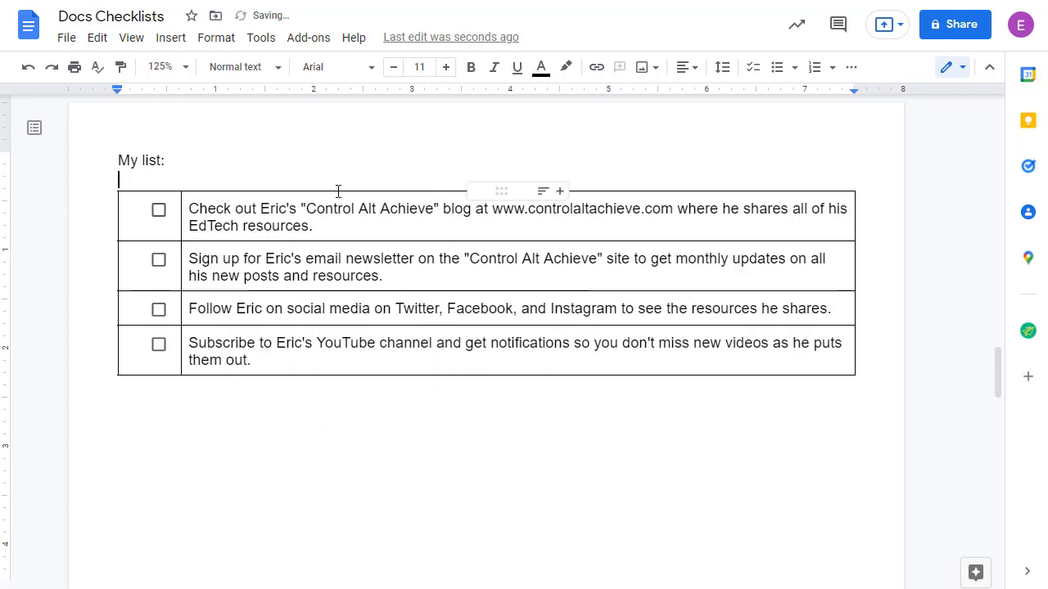
# Step: Set the table border width to 0 pt in Table properties
pyautogui.click(336, 402)
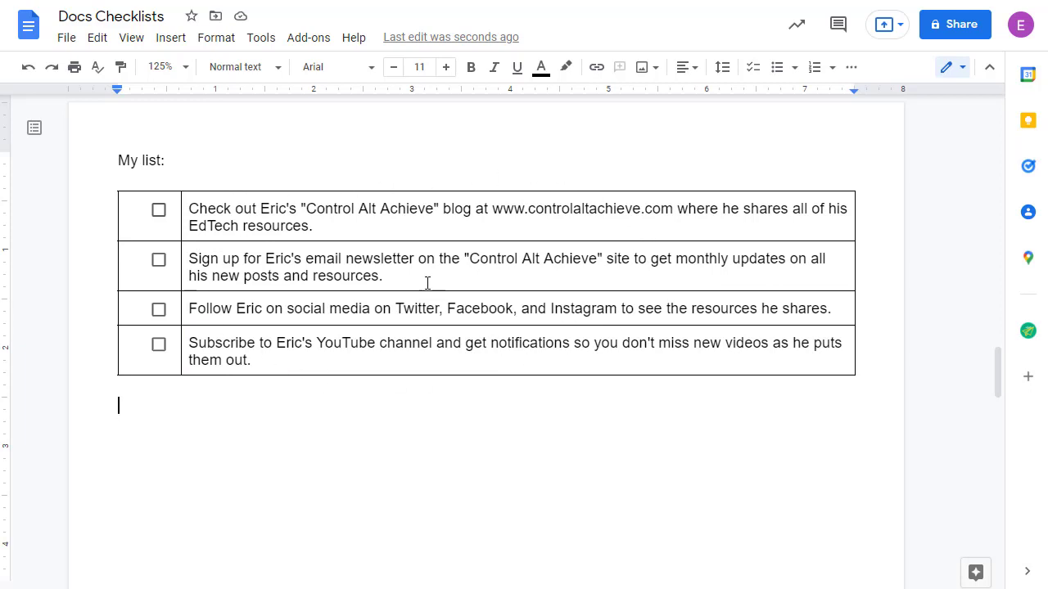
pyautogui.rightClick(357, 225)
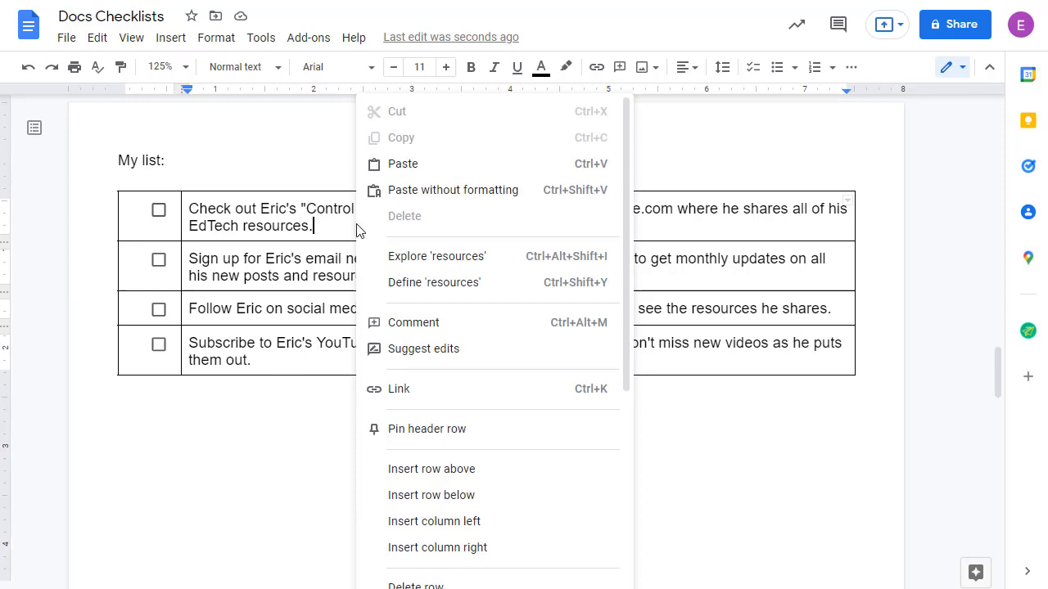
pyautogui.scroll(-4, 363, 265)
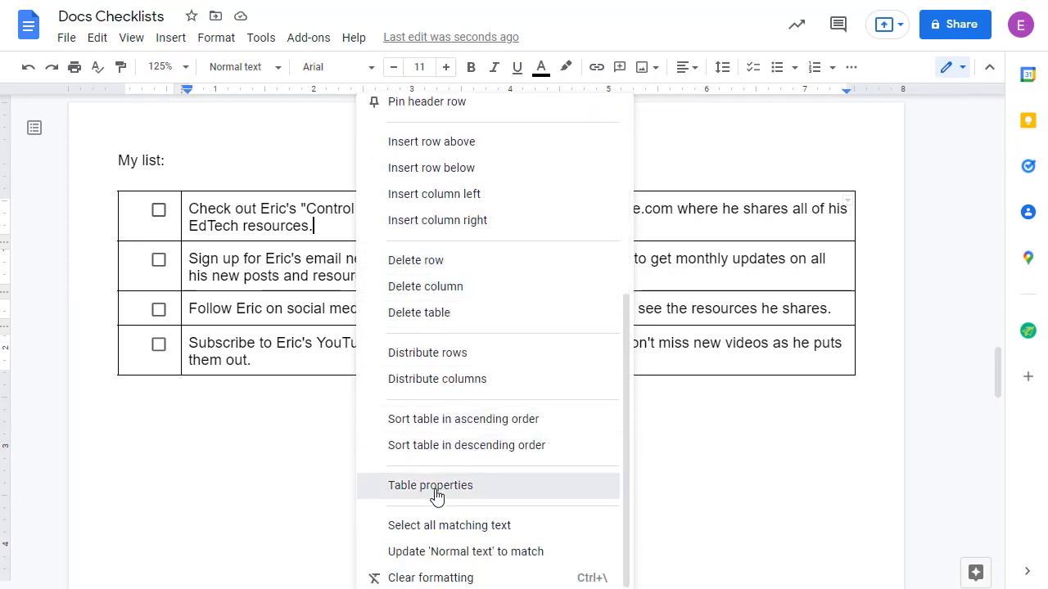
pyautogui.click(434, 491)
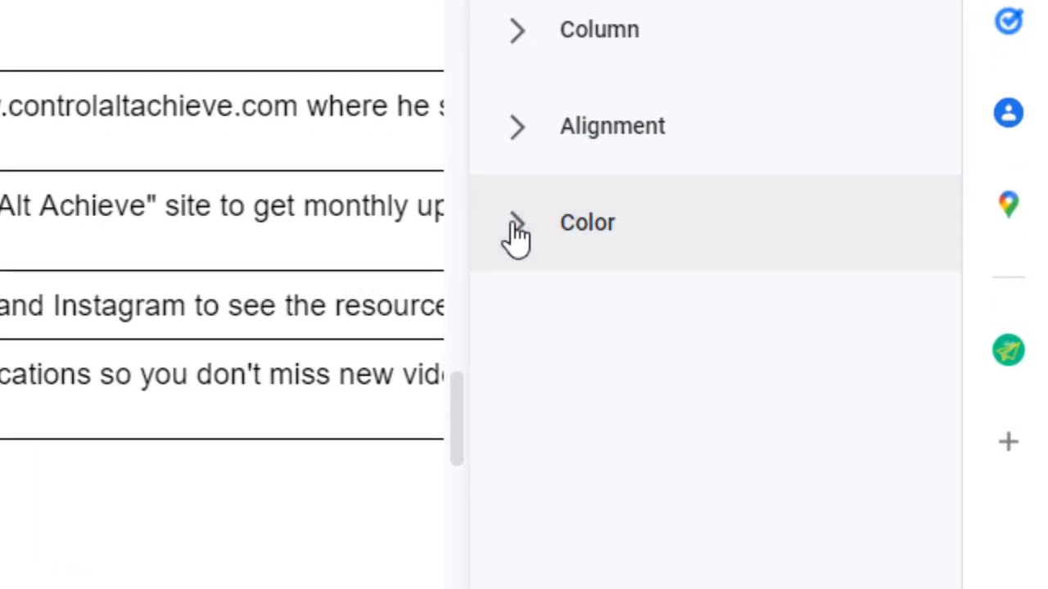
pyautogui.click(517, 236)
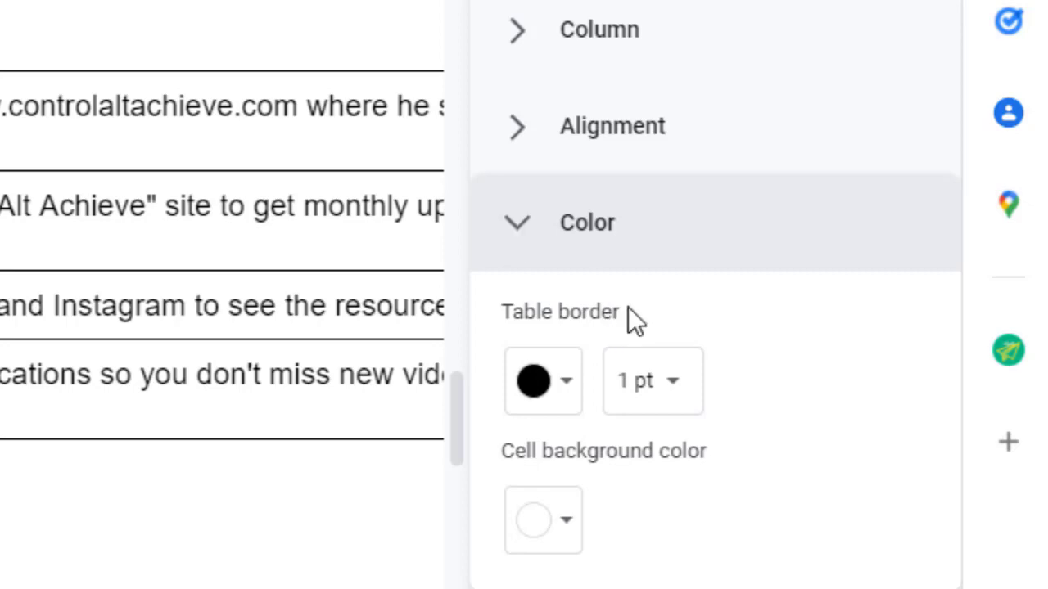
pyautogui.click(688, 392)
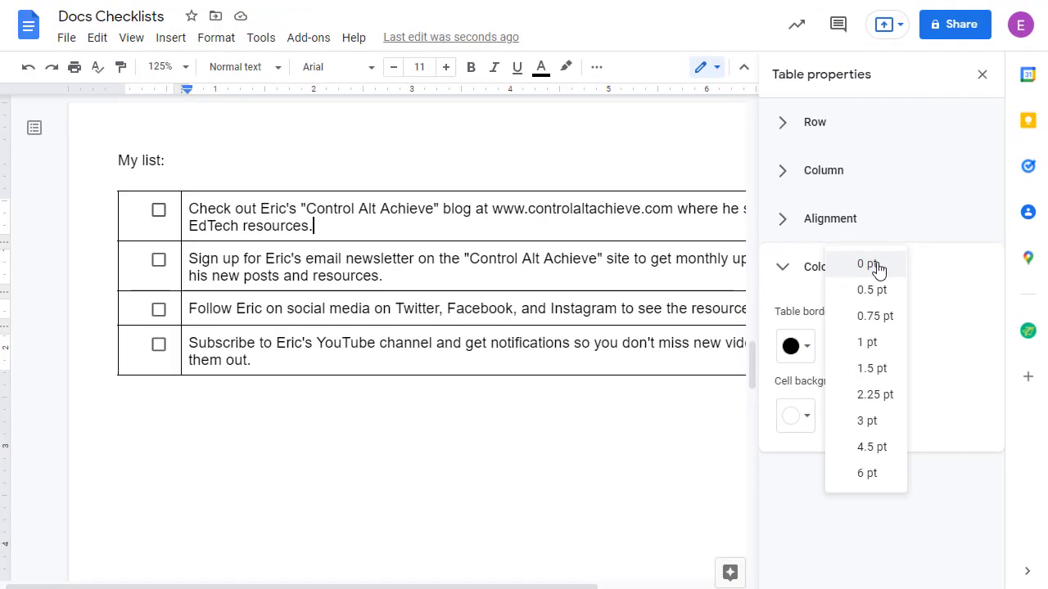
pyautogui.click(867, 265)
pyautogui.click(983, 74)
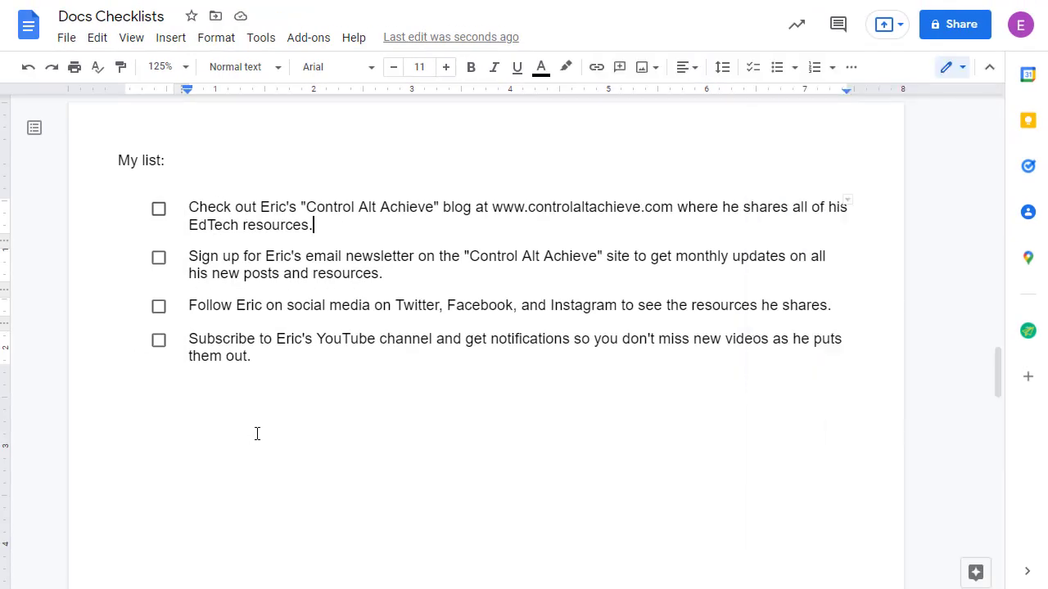
# Step: Tick the blog, newsletter and social media checkboxes, leaving their sentences unstruck
pyautogui.click(158, 210)
pyautogui.click(159, 259)
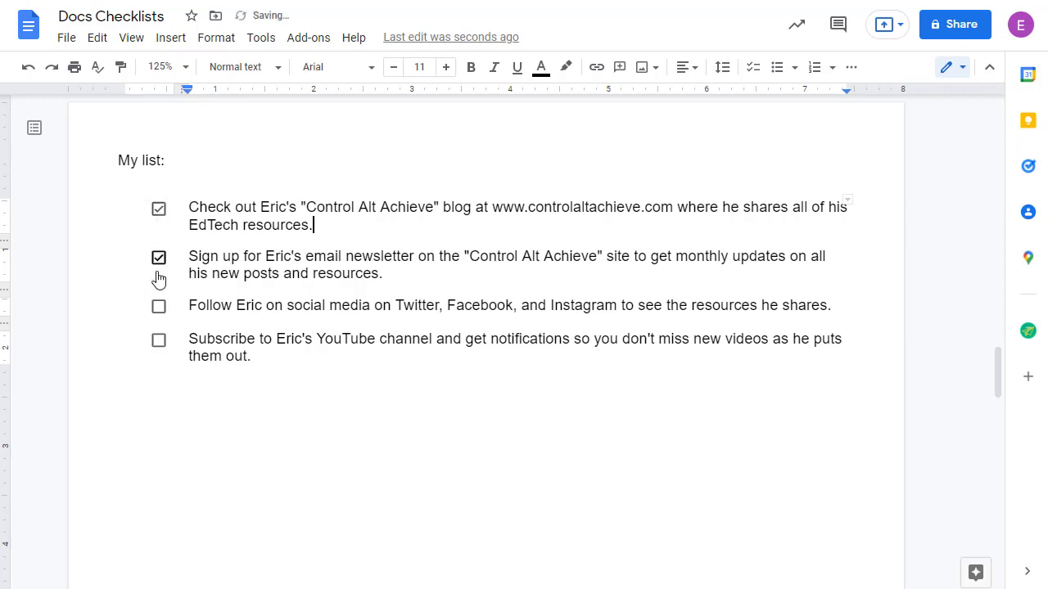
pyautogui.click(158, 307)
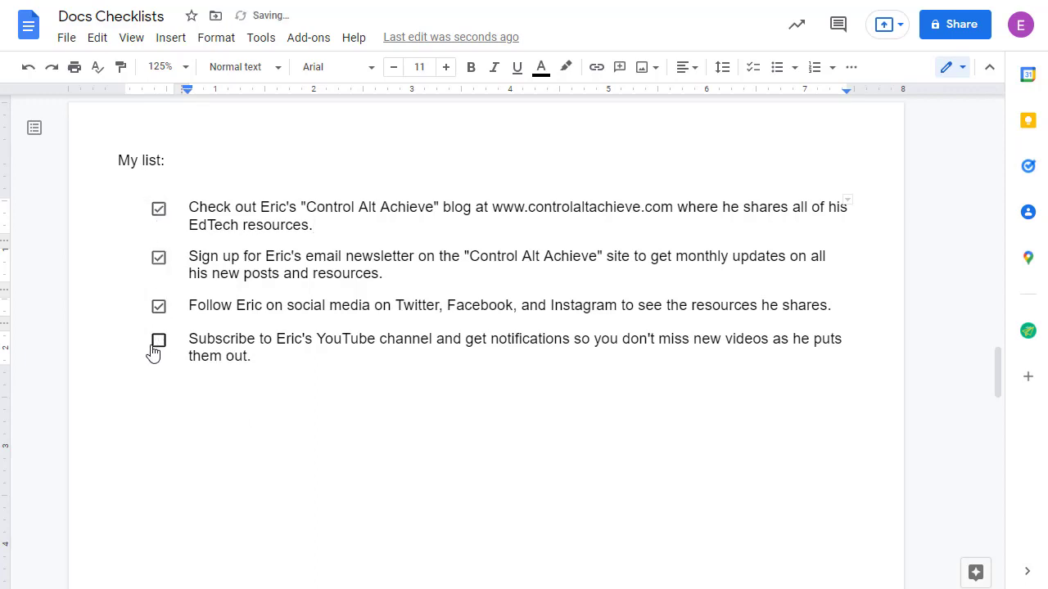